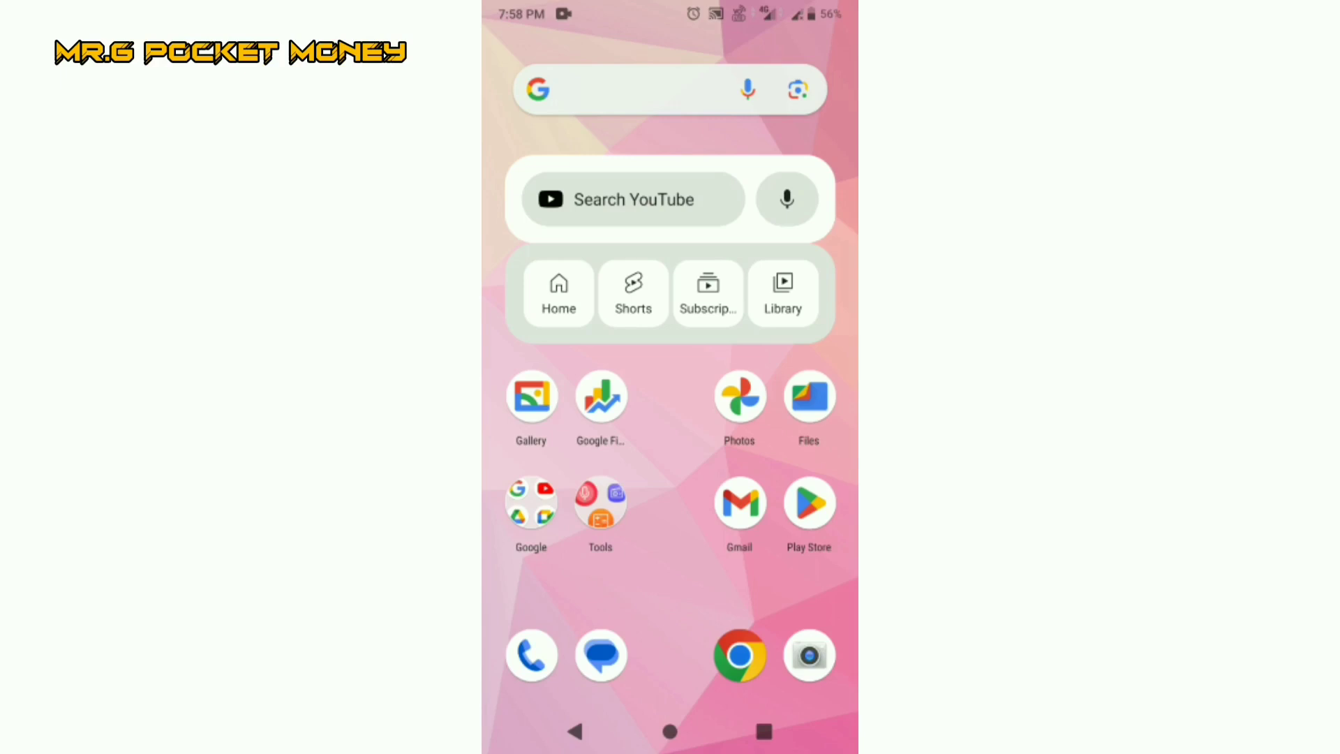
left_click_drag(670, 587, 670, 157)
scroll(670, 377, "down", 5)
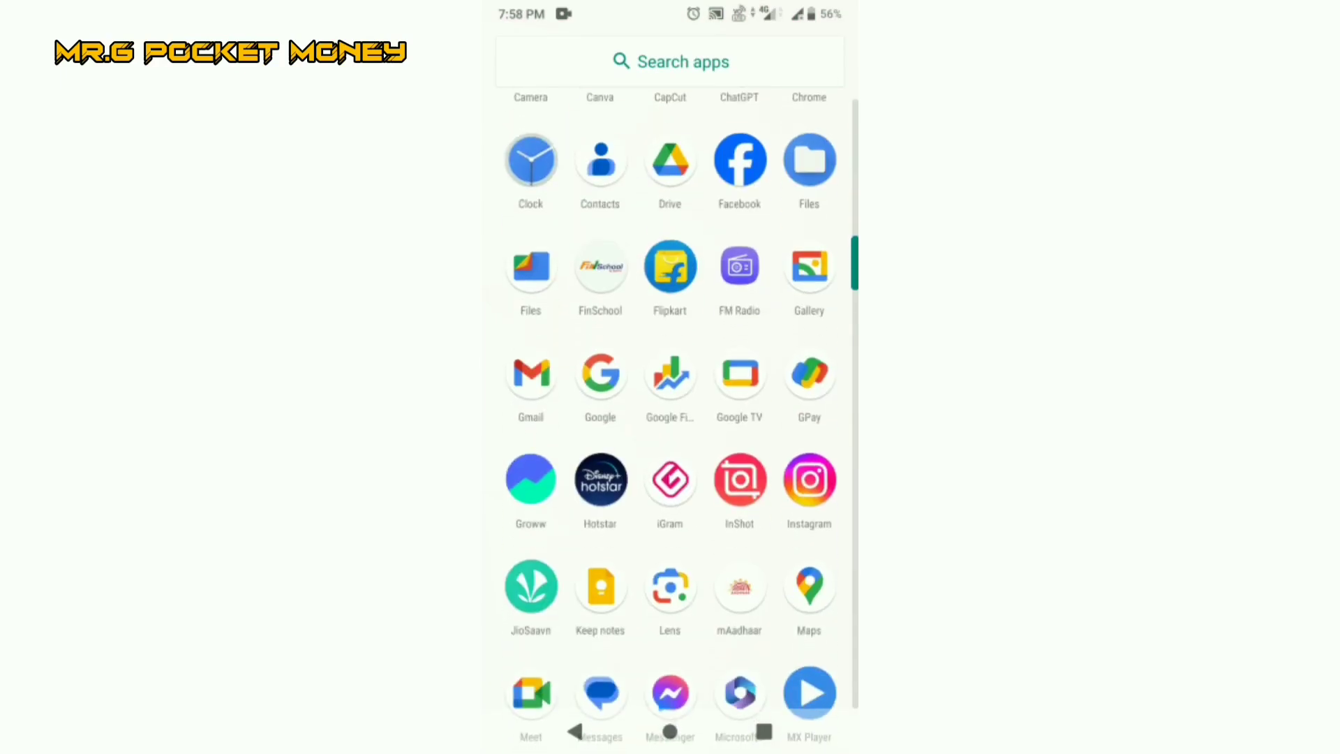
Launch Instagram from the Android app drawer.
left_click(809, 479)
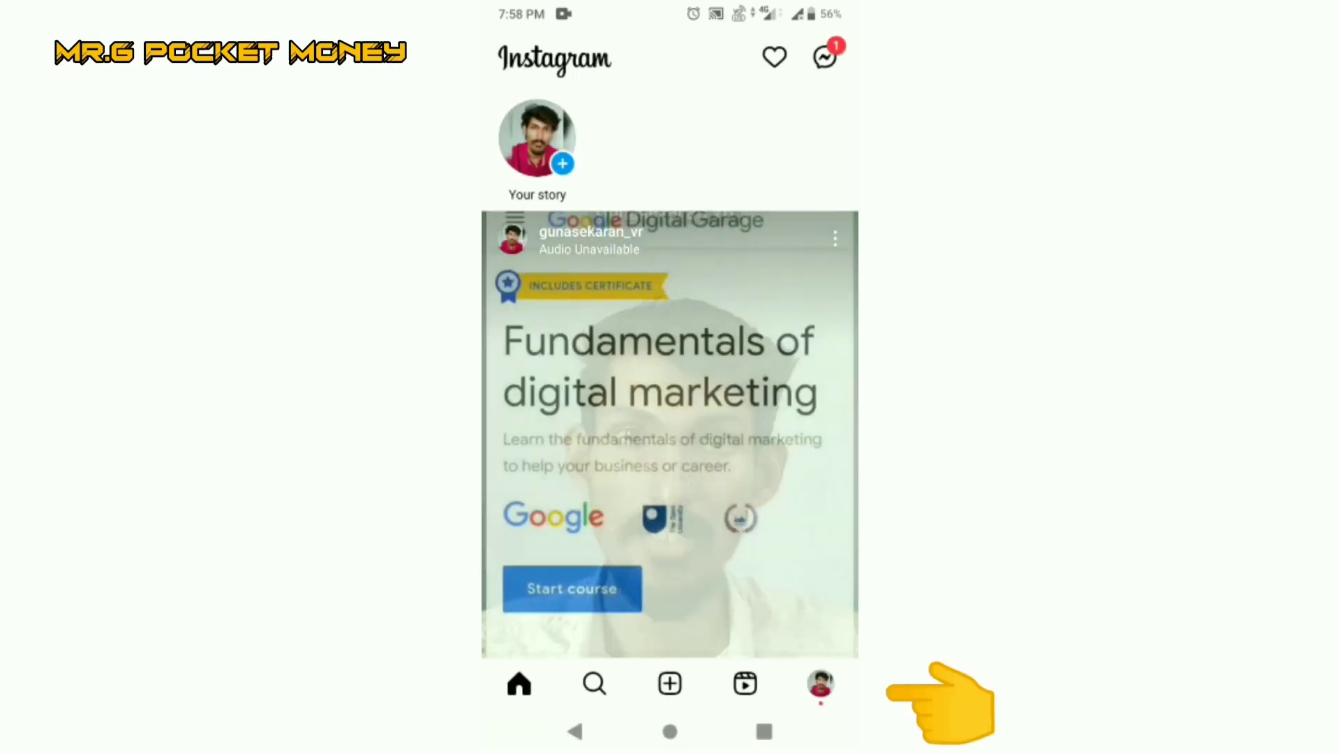
Go to the account's own profile page via the bottom navigation bar.
left_click(820, 684)
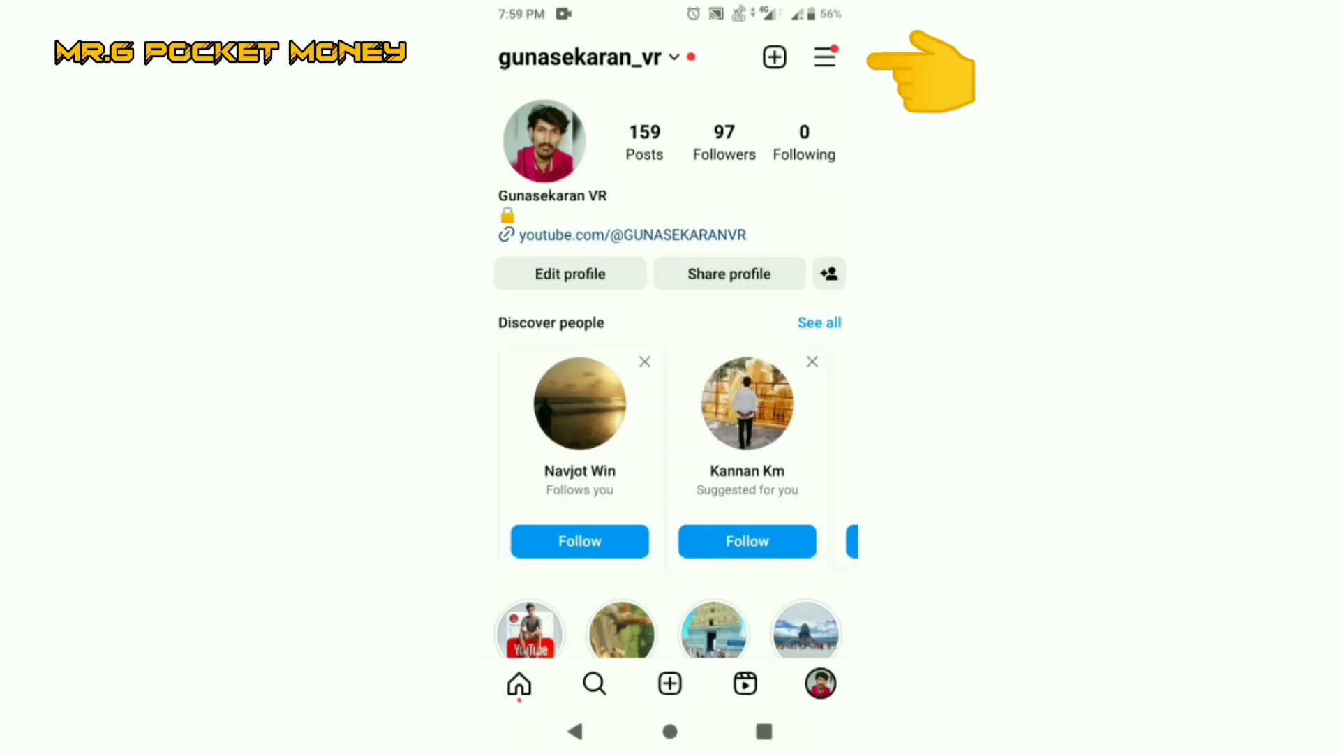
Reach the Messages and story replies page through the options menu and Settings and privacy.
left_click(825, 57)
left_click(643, 279)
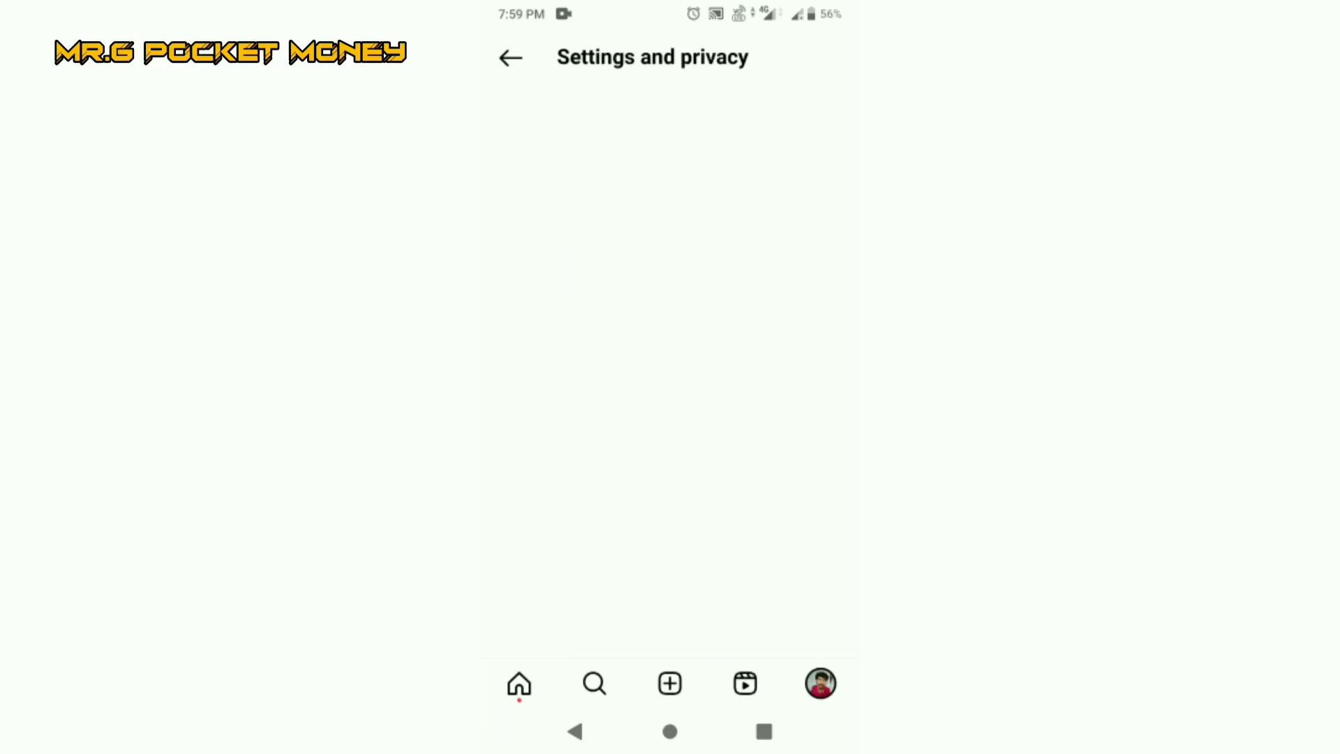
scroll(670, 377, "down", 5)
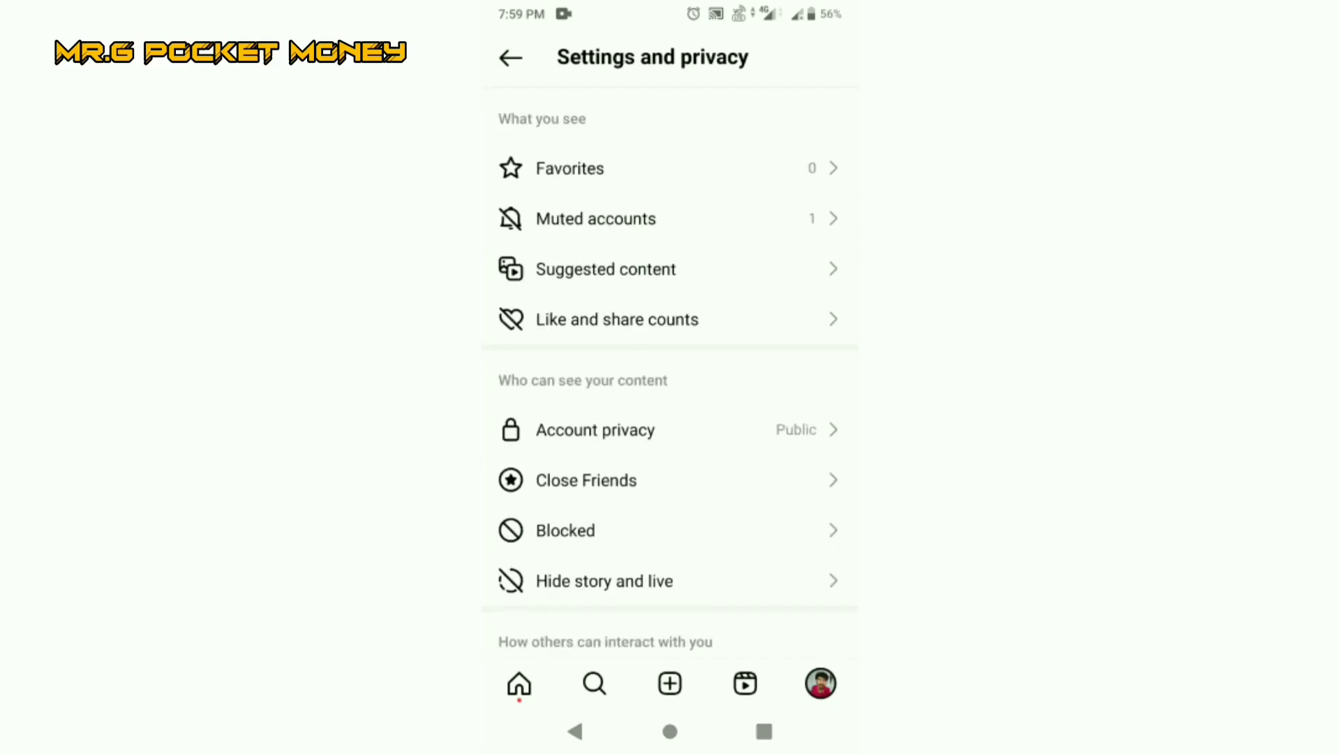
scroll(670, 377, "down", 3)
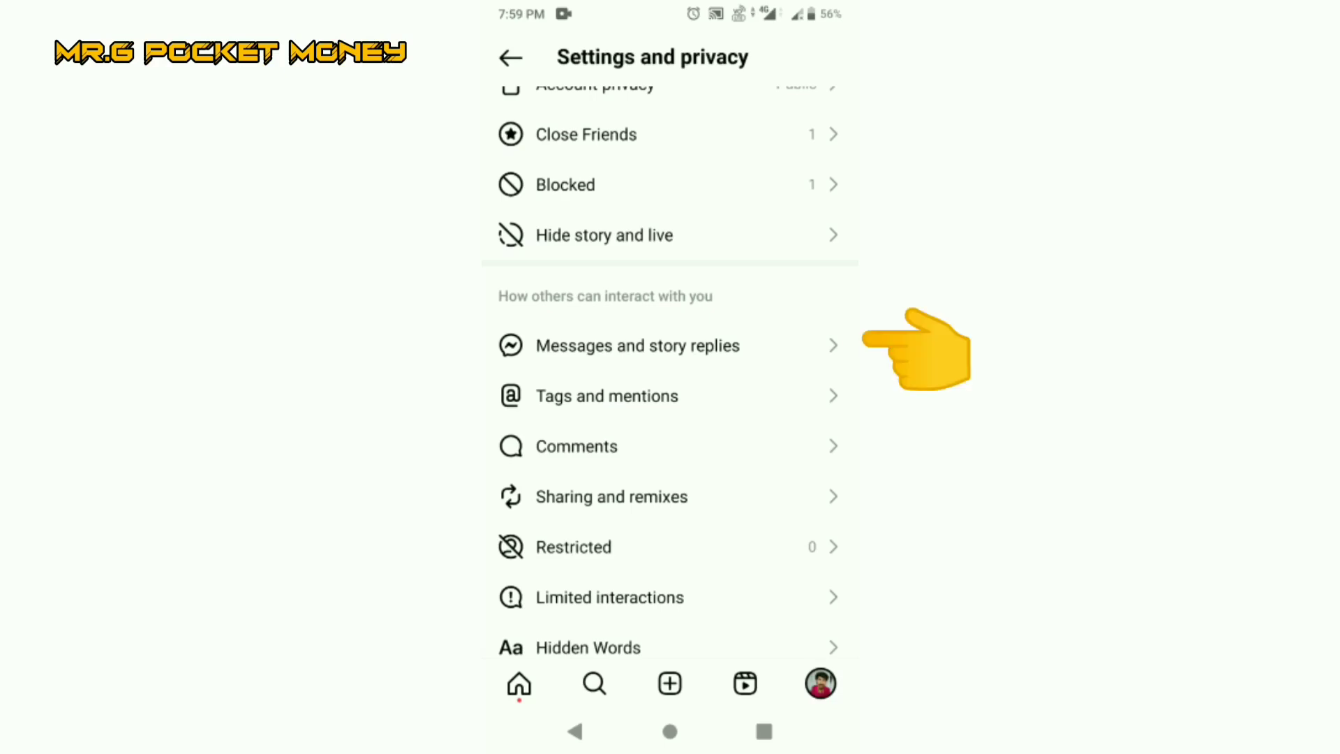
left_click(638, 346)
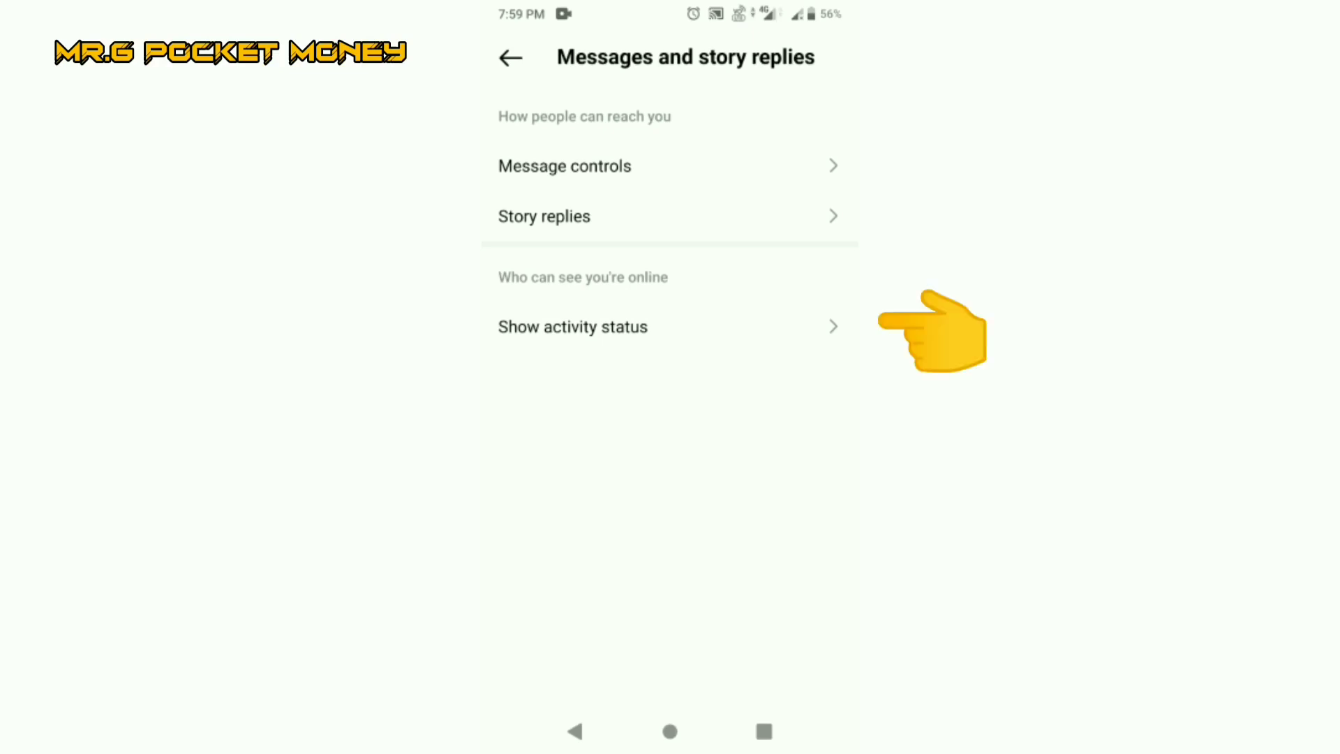
Switch Show Activity Status off so others can't see when the account is online.
left_click(573, 327)
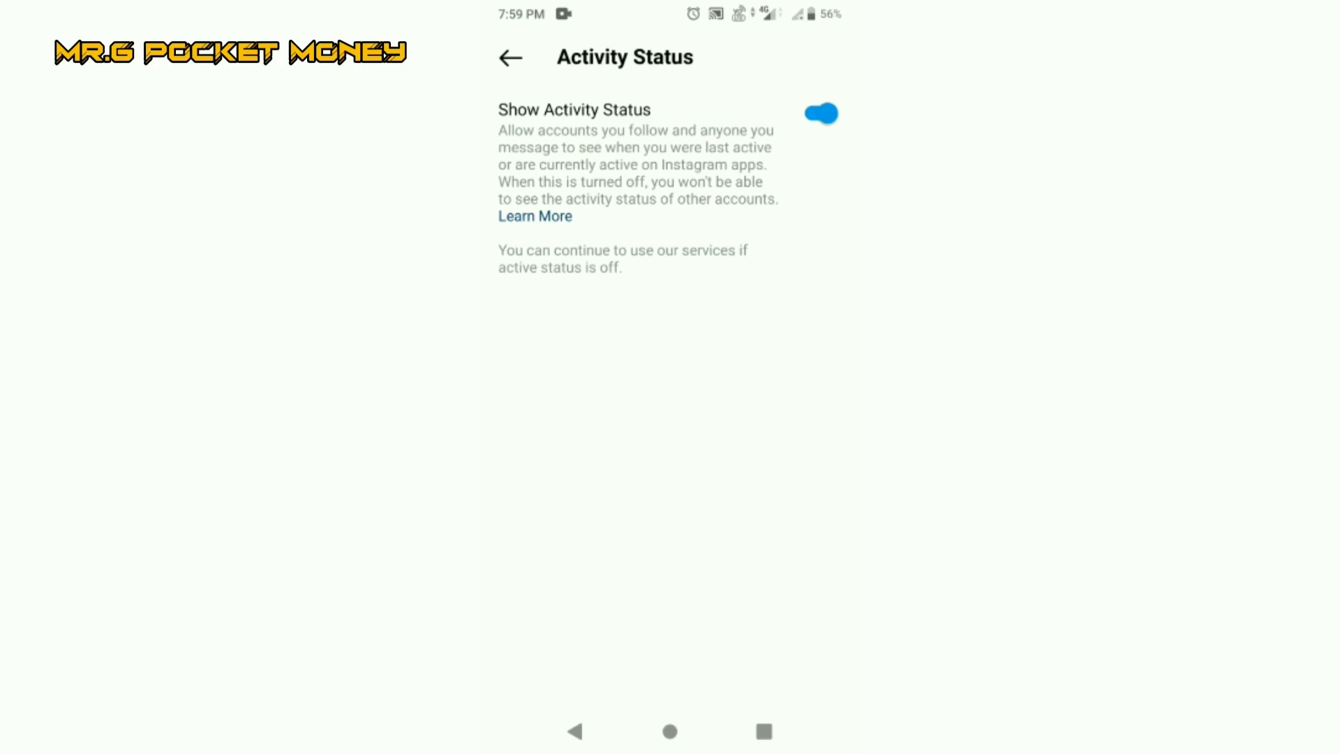
left_click(821, 114)
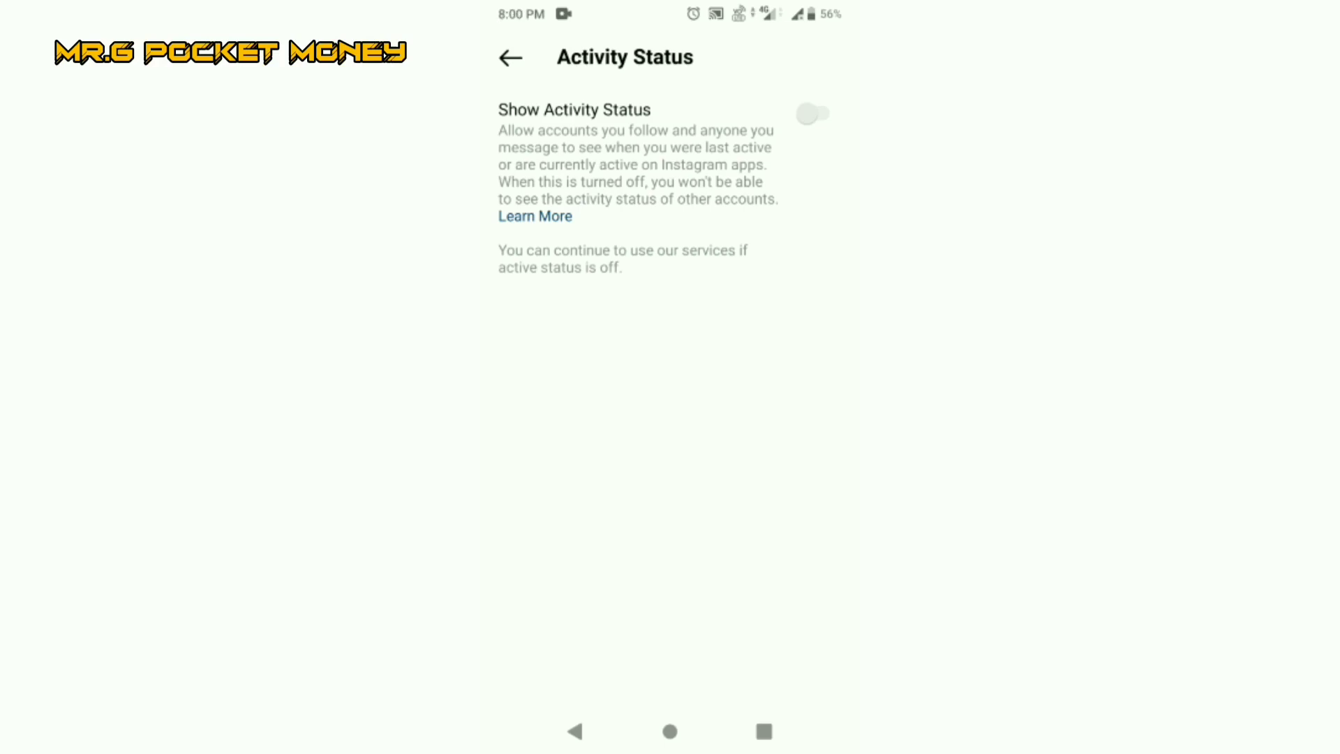
Return to the Android home screen, leaving Instagram.
left_click(671, 731)
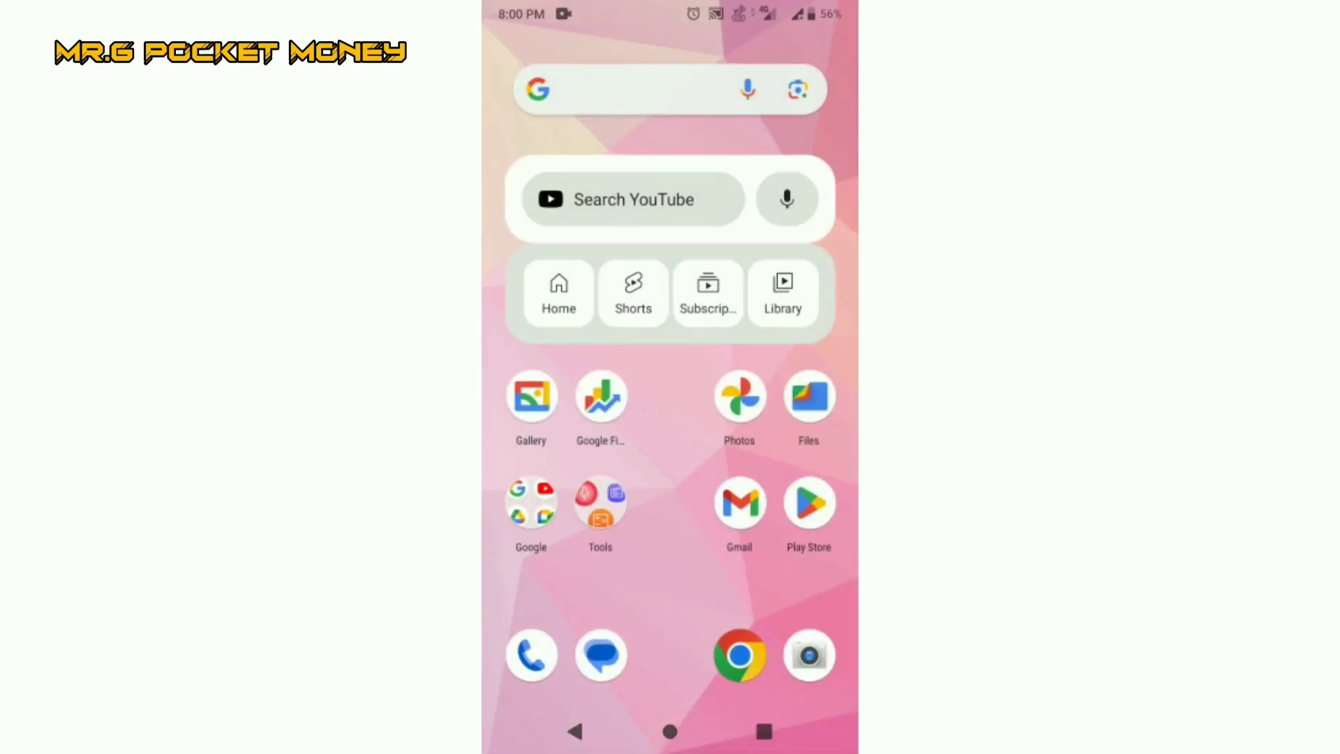